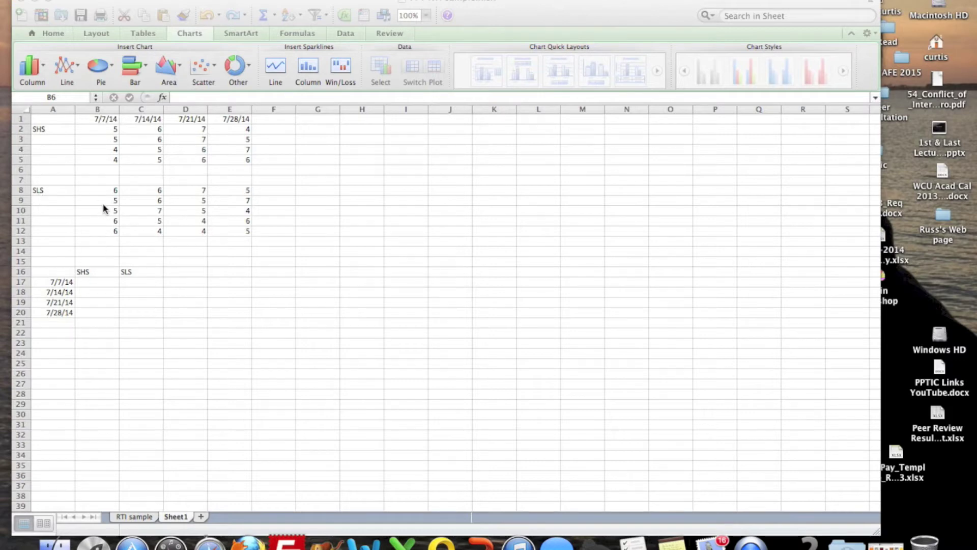
Use AutoSum Average to put the first week's SHS average (4.5) in B6.
{"action": "left_click", "coordinate": [107, 129]}
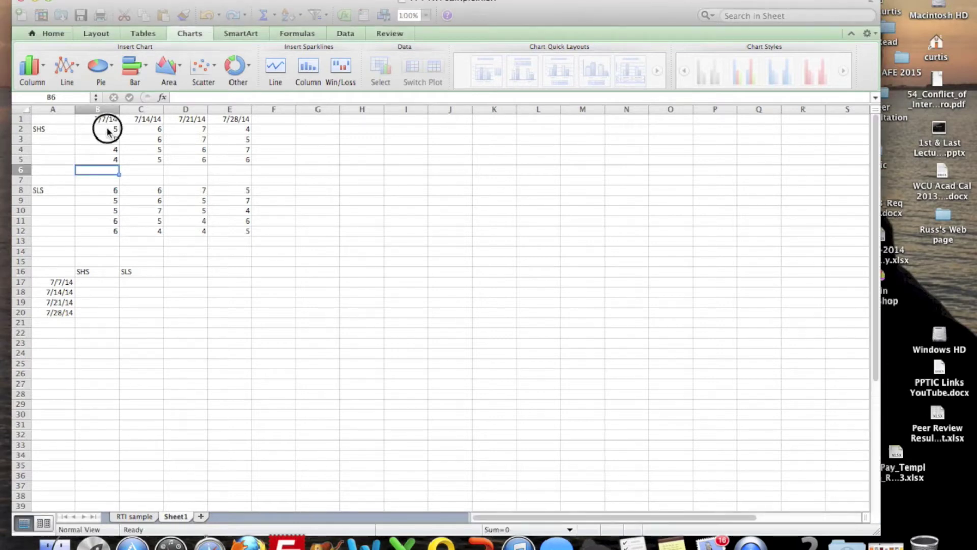
{"action": "left_click_drag", "start_coordinate": [107, 130], "coordinate": [106, 156]}
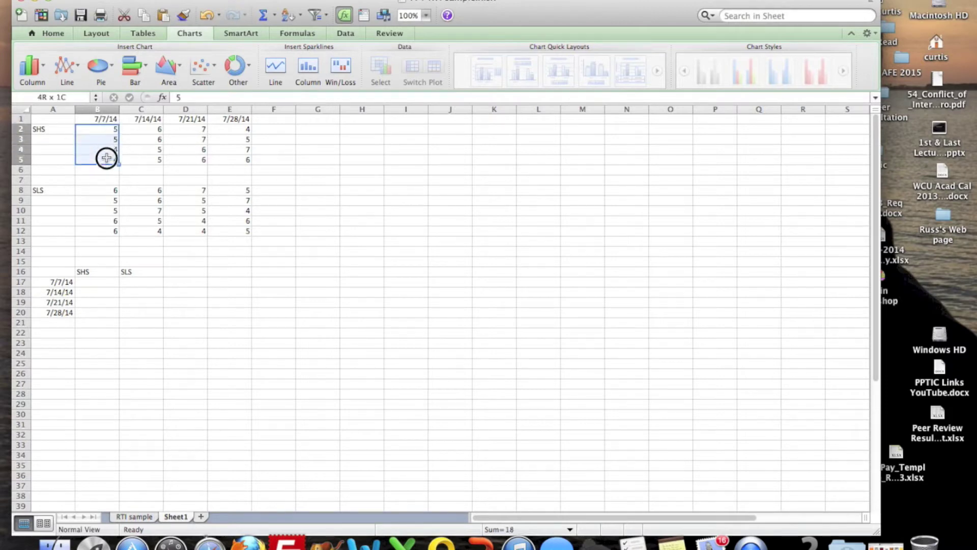
{"action": "left_click", "coordinate": [274, 16]}
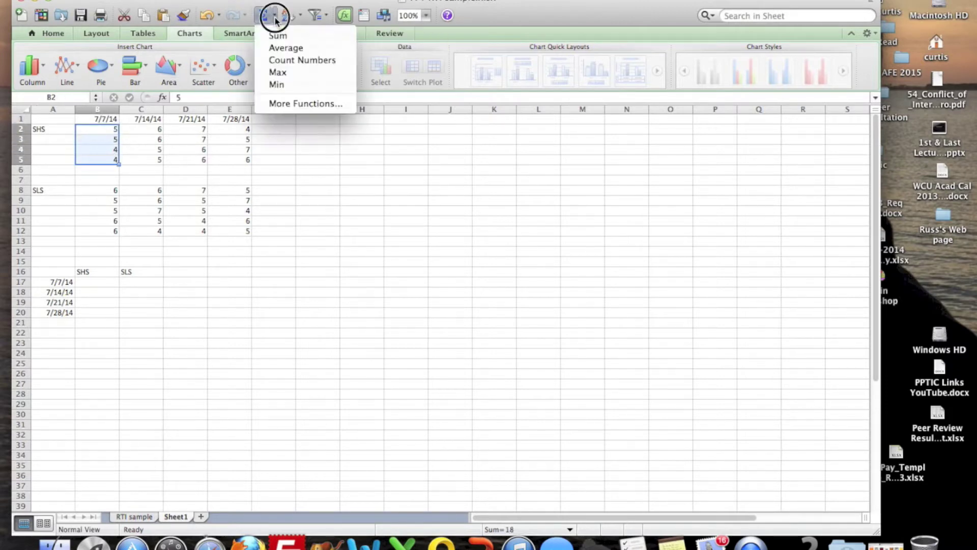
{"action": "left_click", "coordinate": [281, 48]}
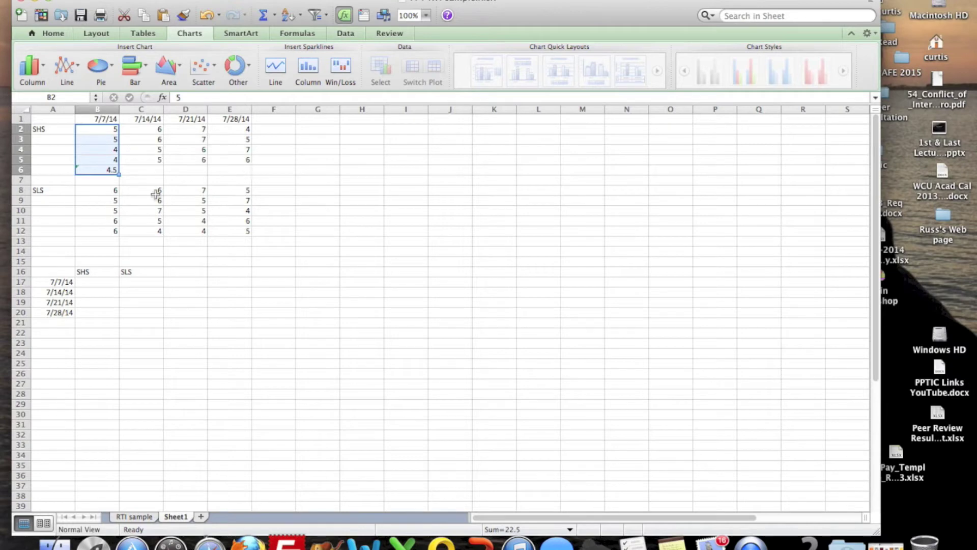
Copy the B6 average formula across C6:E6, giving 5.5, 6.5 and 5.5.
{"action": "left_click", "coordinate": [104, 171]}
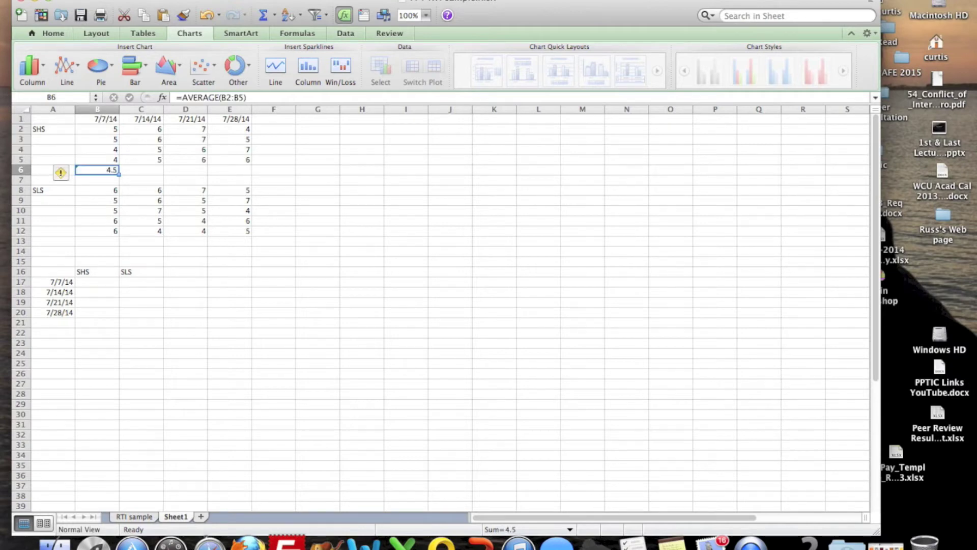
{"action": "left_click", "coordinate": [117, 3]}
{"action": "left_click", "coordinate": [123, 37]}
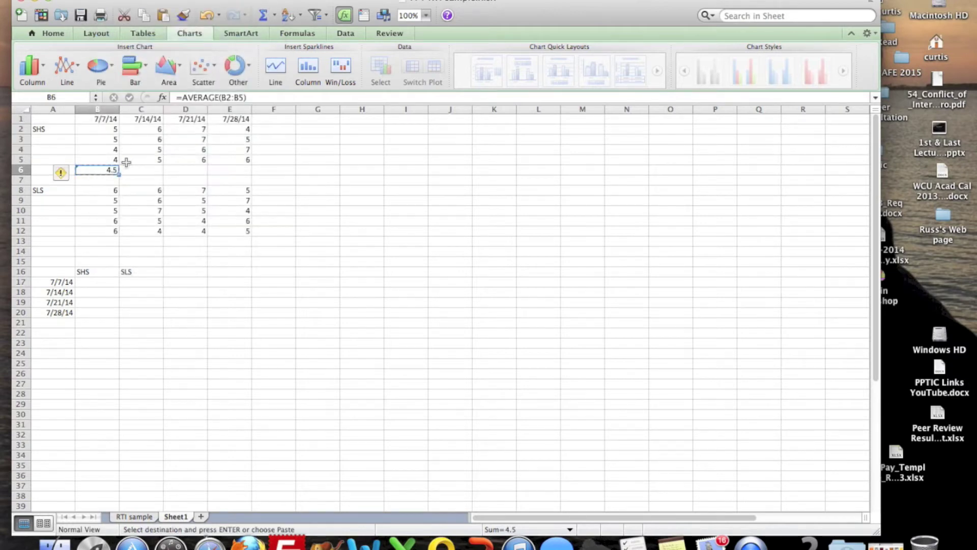
{"action": "left_click_drag", "start_coordinate": [128, 170], "coordinate": [217, 170]}
{"action": "left_click", "coordinate": [117, 3]}
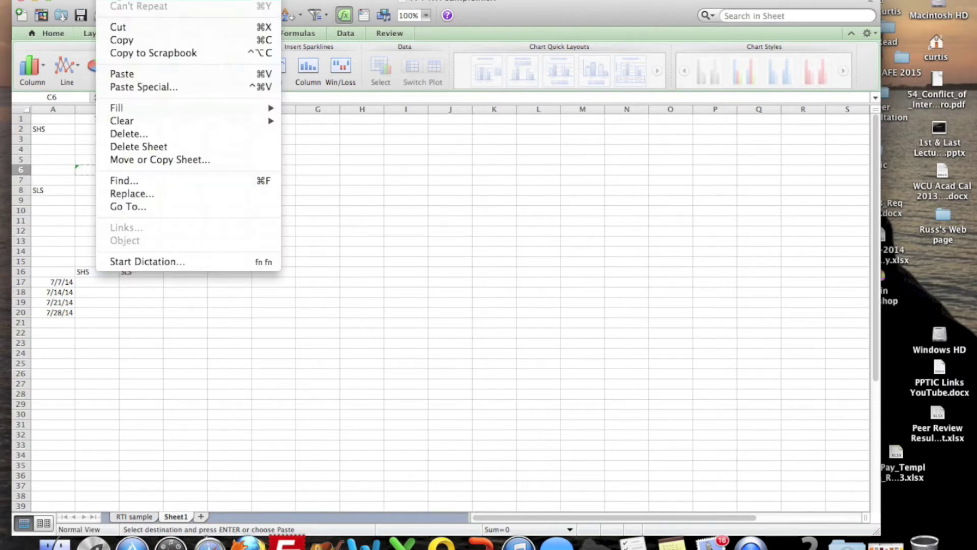
{"action": "left_click", "coordinate": [126, 73]}
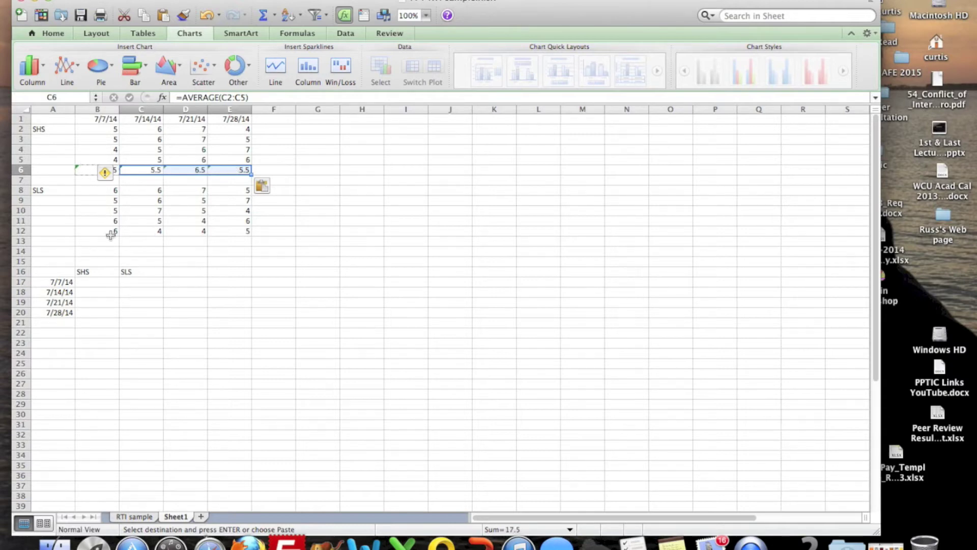
{"action": "left_click", "coordinate": [106, 242]}
{"action": "left_click_drag", "start_coordinate": [111, 191], "coordinate": [109, 229]}
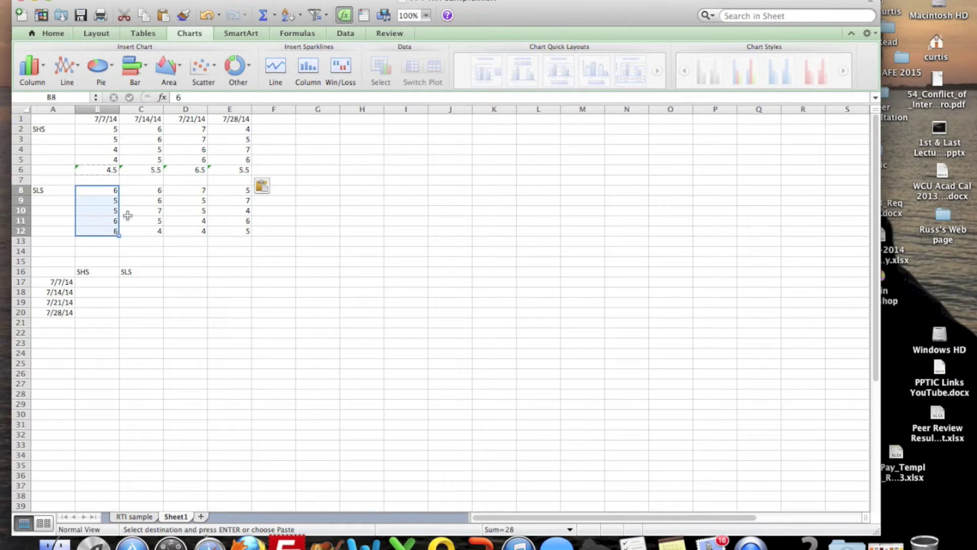
Average the first week's SLS scores into B13 (5.6) and copy that formula.
{"action": "left_click", "coordinate": [274, 16]}
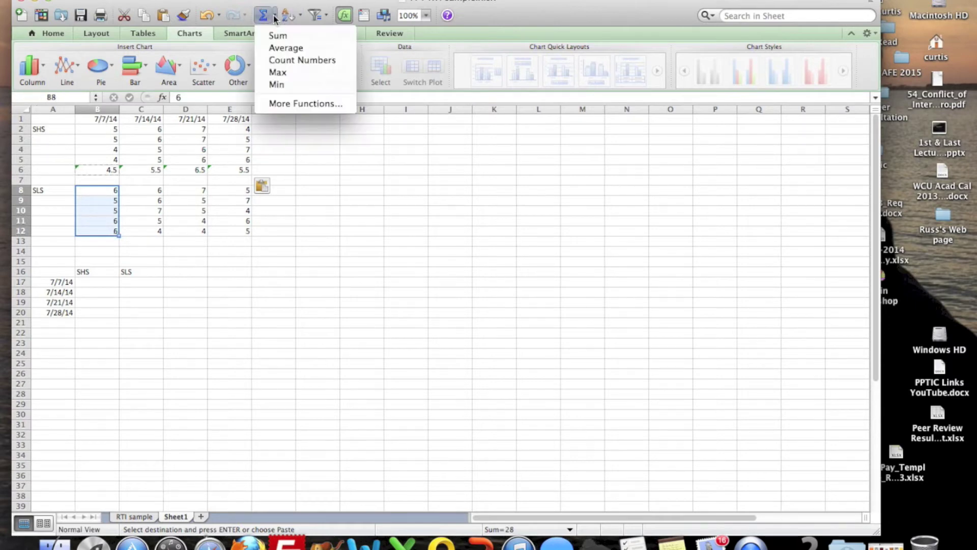
{"action": "left_click", "coordinate": [285, 48]}
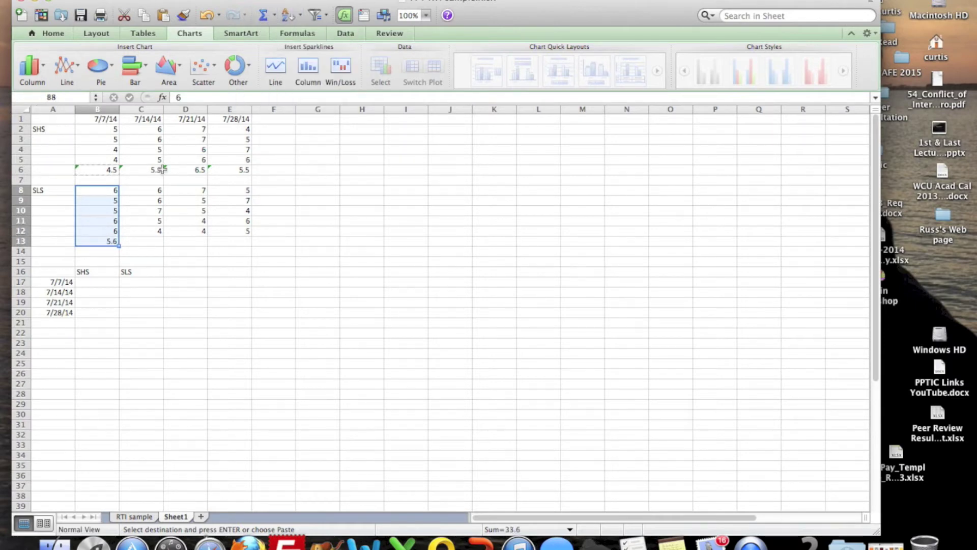
{"action": "left_click", "coordinate": [108, 243]}
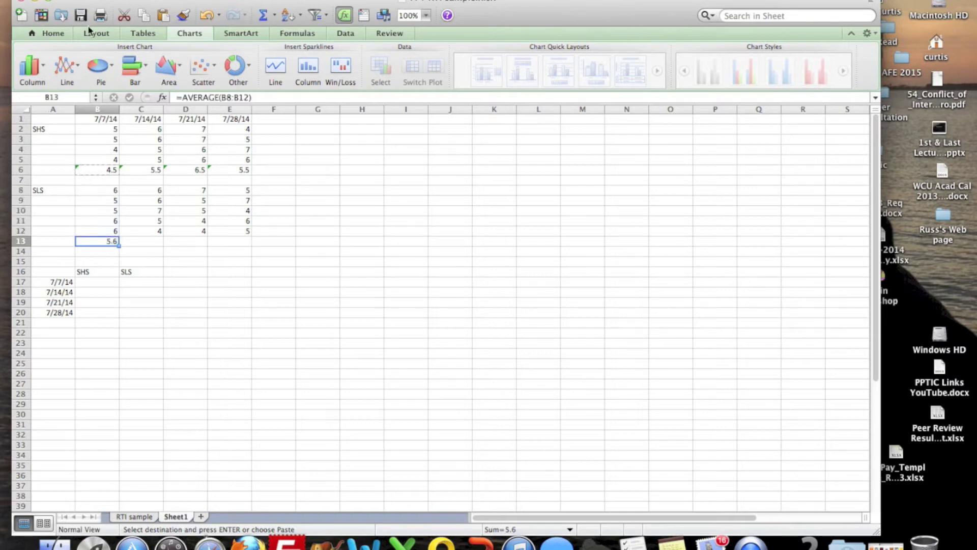
{"action": "left_click", "coordinate": [117, 2]}
{"action": "left_click", "coordinate": [120, 37]}
Paste the B13 average formula into C13:E13, giving 5.6, 5 and 5.4.
{"action": "left_click_drag", "start_coordinate": [122, 240], "coordinate": [218, 244]}
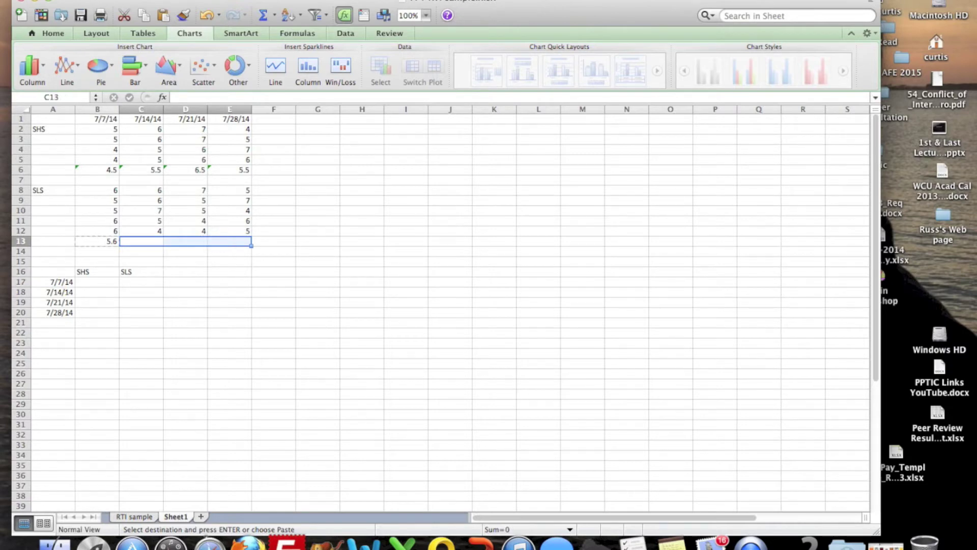
{"action": "left_click", "coordinate": [117, 1]}
{"action": "left_click", "coordinate": [116, 39]}
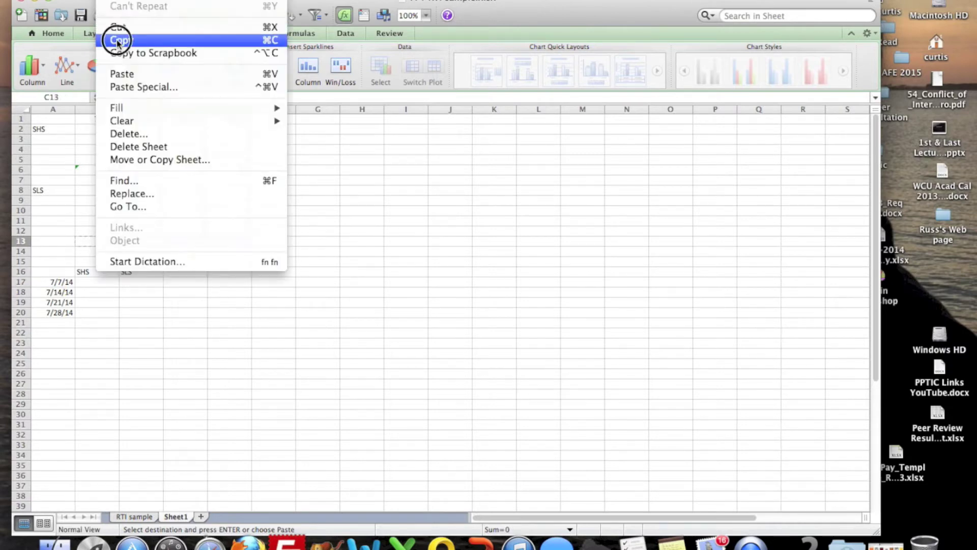
{"action": "left_click", "coordinate": [109, 240]}
{"action": "left_click", "coordinate": [117, 1]}
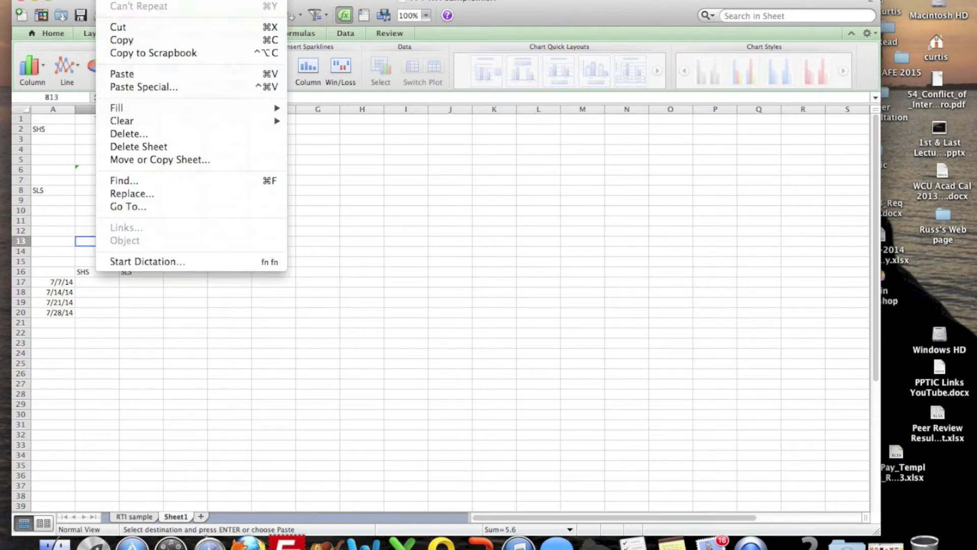
{"action": "left_click", "coordinate": [120, 41]}
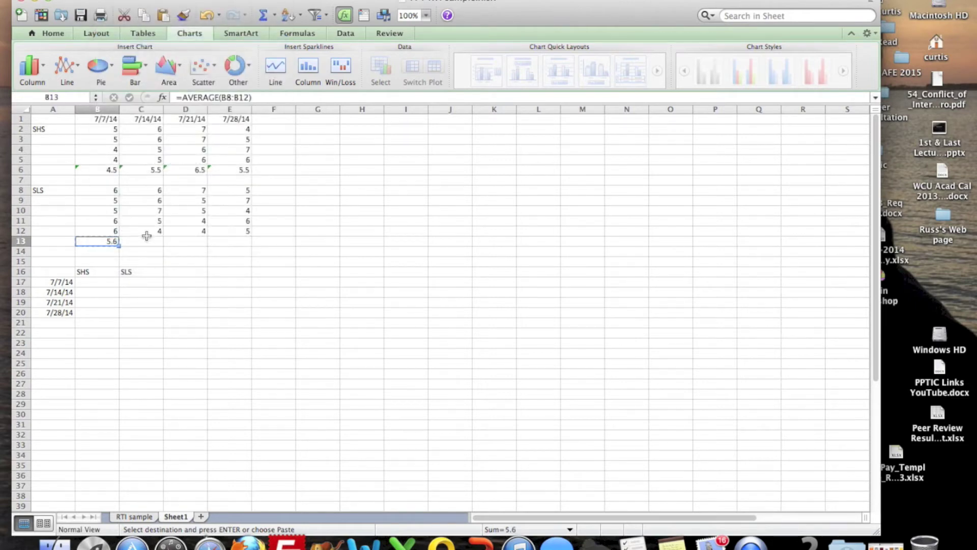
{"action": "left_click_drag", "start_coordinate": [133, 243], "coordinate": [224, 242]}
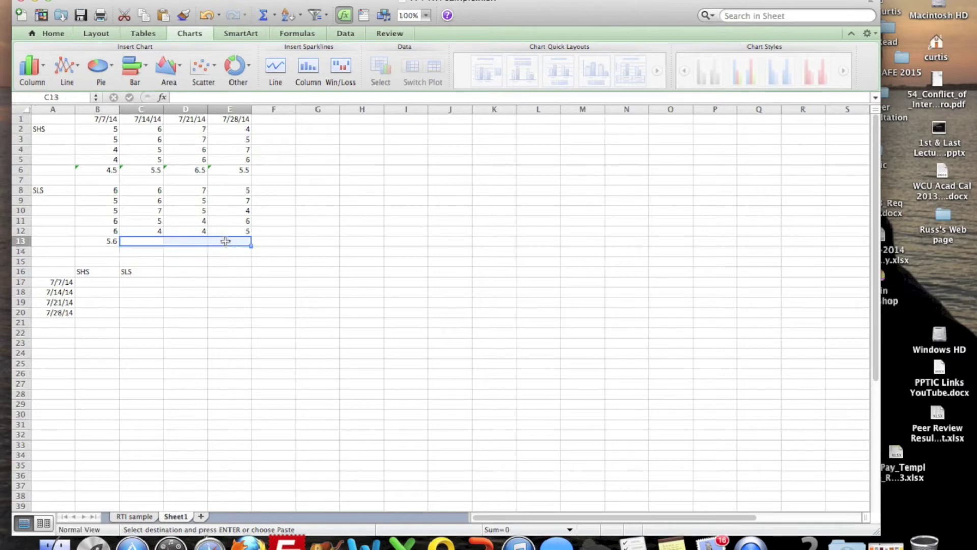
{"action": "left_click", "coordinate": [108, 3]}
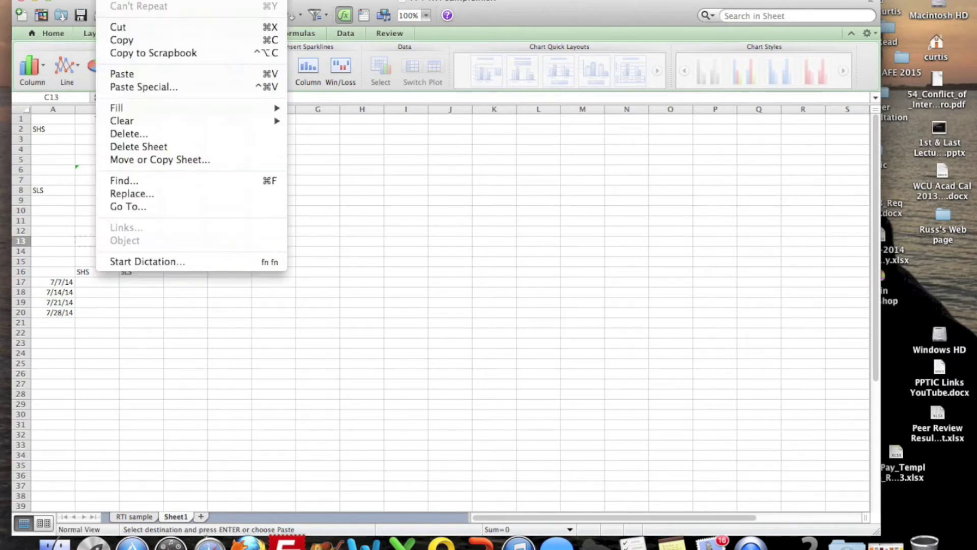
{"action": "left_click", "coordinate": [120, 75]}
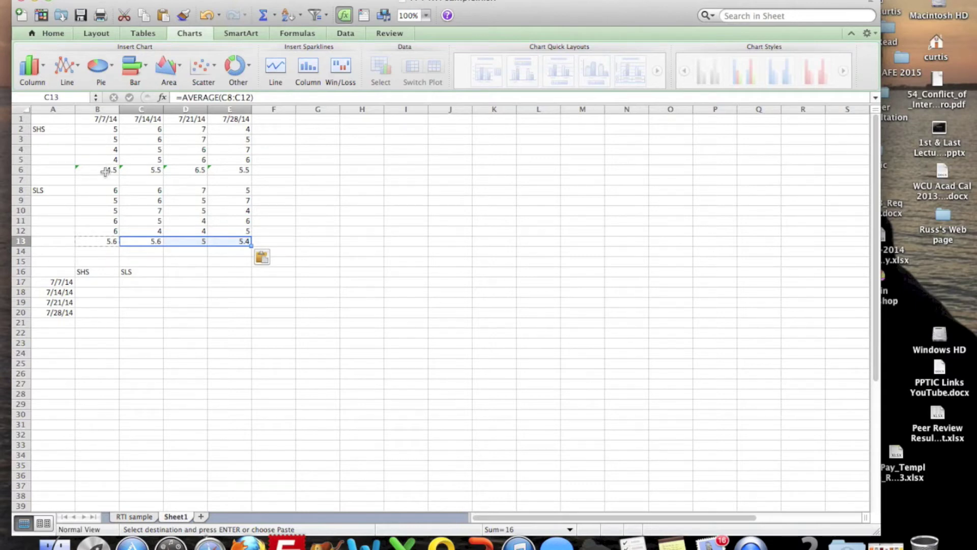
Copy the four SHS weekly averages in B6:E6.
{"action": "left_click_drag", "start_coordinate": [105, 172], "coordinate": [216, 170]}
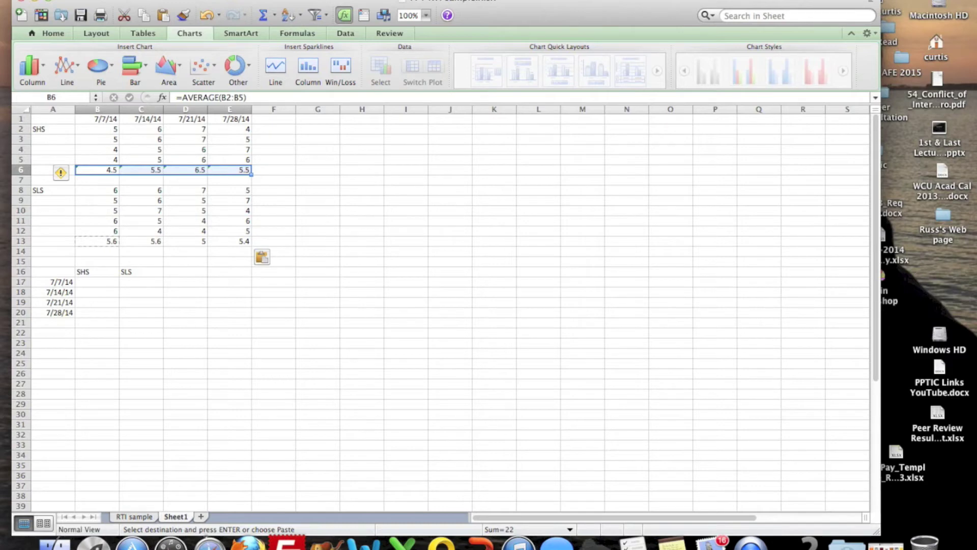
{"action": "left_click", "coordinate": [106, 0]}
{"action": "left_click", "coordinate": [124, 39]}
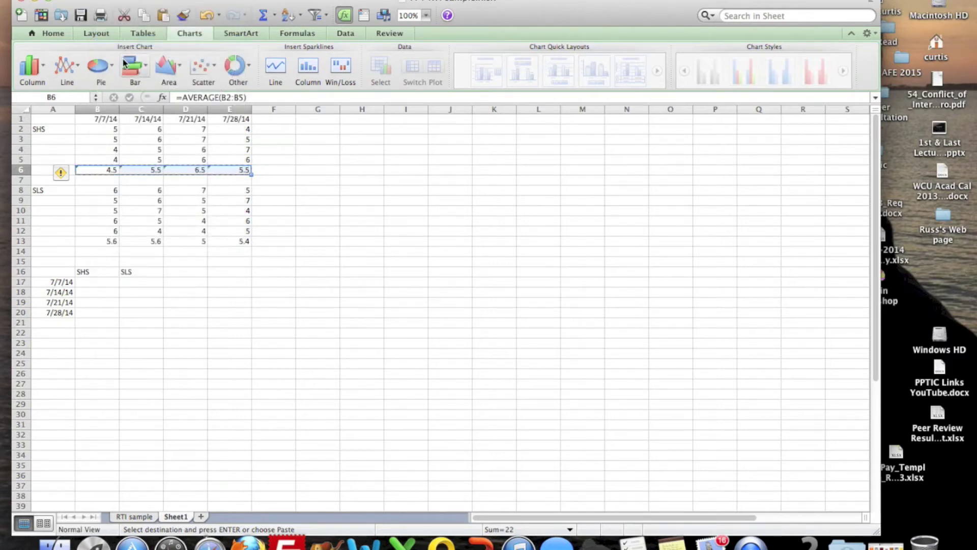
Set up a Paste Special into B17:B20 with Values and Transpose selected.
{"action": "left_click", "coordinate": [96, 283]}
{"action": "left_click_drag", "start_coordinate": [97, 283], "coordinate": [98, 311]}
{"action": "left_click", "coordinate": [106, 0]}
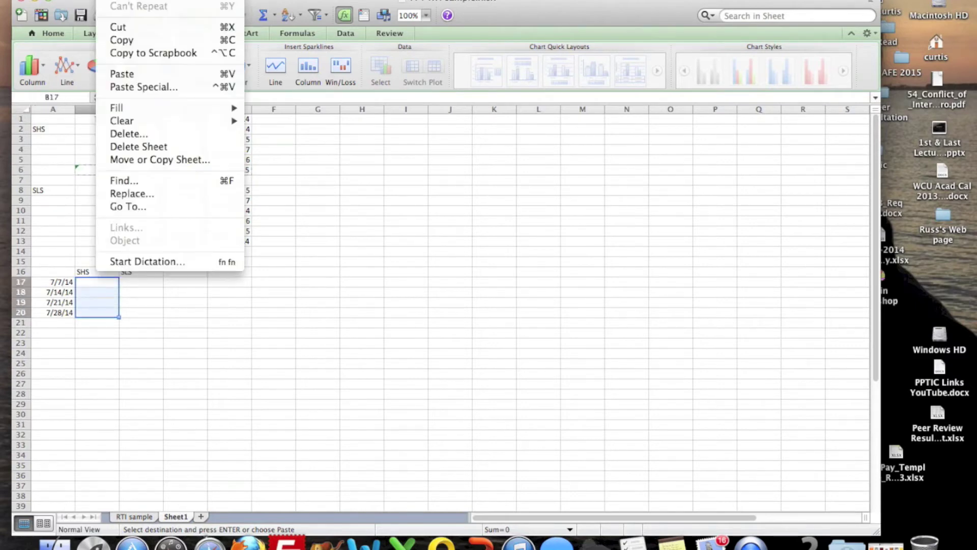
{"action": "left_click", "coordinate": [130, 87]}
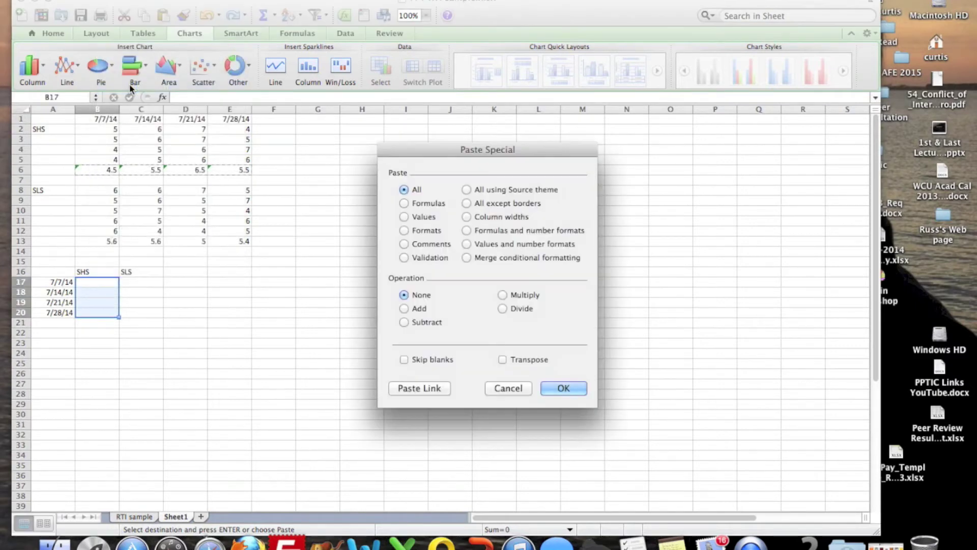
{"action": "left_click", "coordinate": [404, 217]}
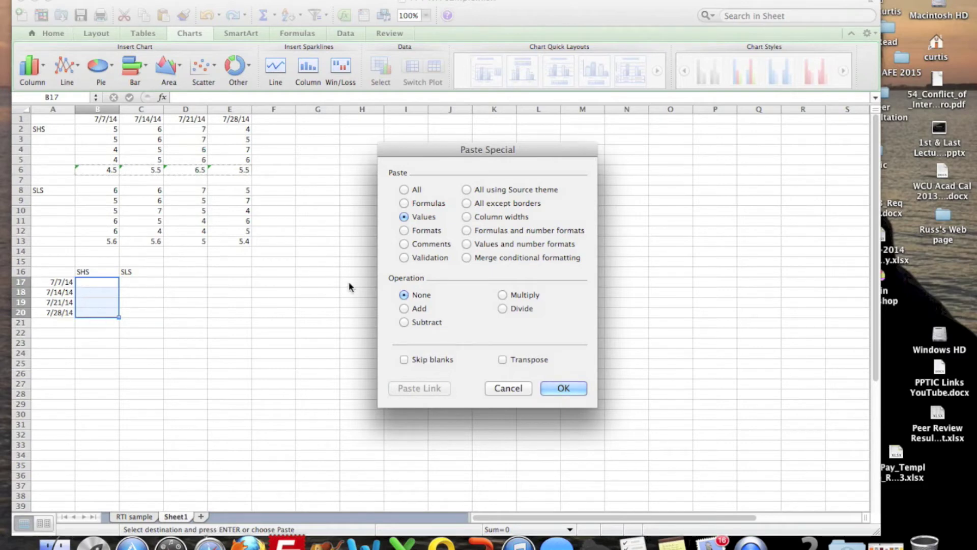
{"action": "left_click", "coordinate": [502, 360]}
Finish pasting the SHS averages into B17:B20, then copy the SLS averages B13:E13.
{"action": "left_click", "coordinate": [547, 395]}
{"action": "left_click_drag", "start_coordinate": [101, 241], "coordinate": [215, 241]}
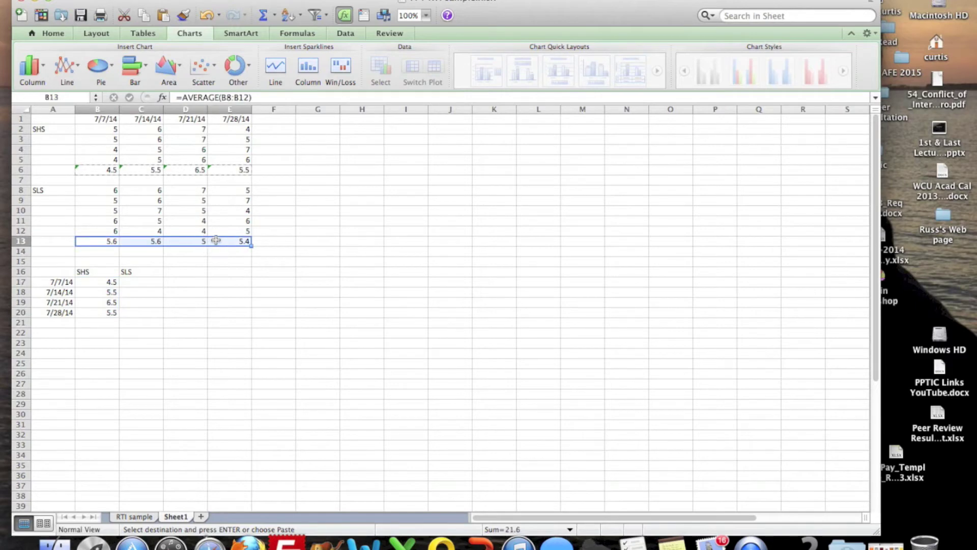
{"action": "left_click", "coordinate": [110, 0]}
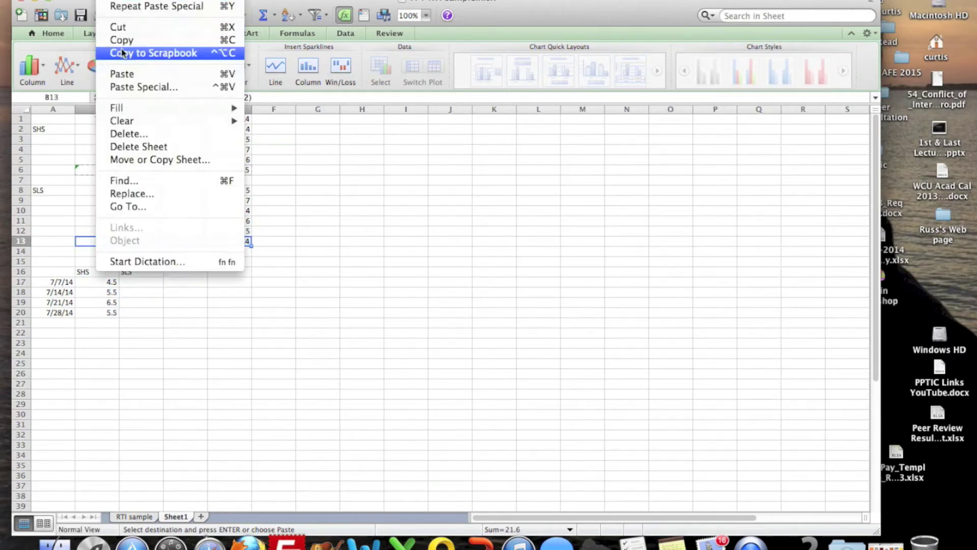
{"action": "left_click", "coordinate": [124, 39]}
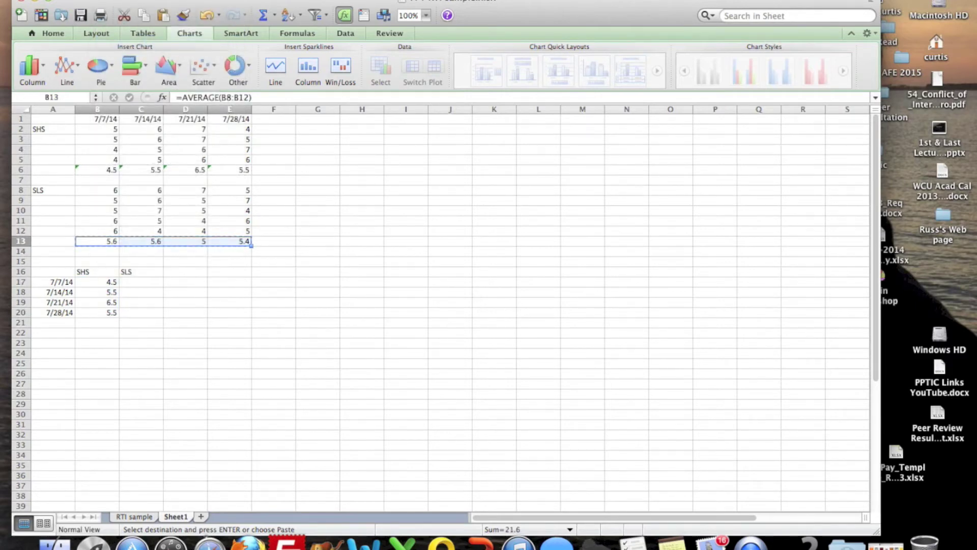
Paste Special the SLS averages as transposed values into C17:C20 (5.6, 5.6, 5, 5.4).
{"action": "left_click", "coordinate": [110, 0]}
{"action": "key", "text": "Escape"}
{"action": "left_click_drag", "start_coordinate": [137, 283], "coordinate": [138, 310]}
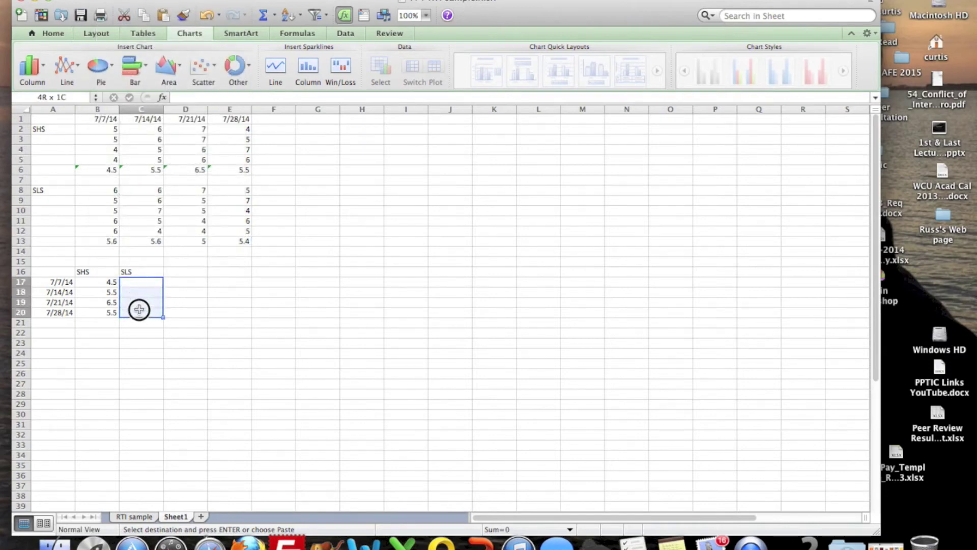
{"action": "left_click", "coordinate": [122, 1]}
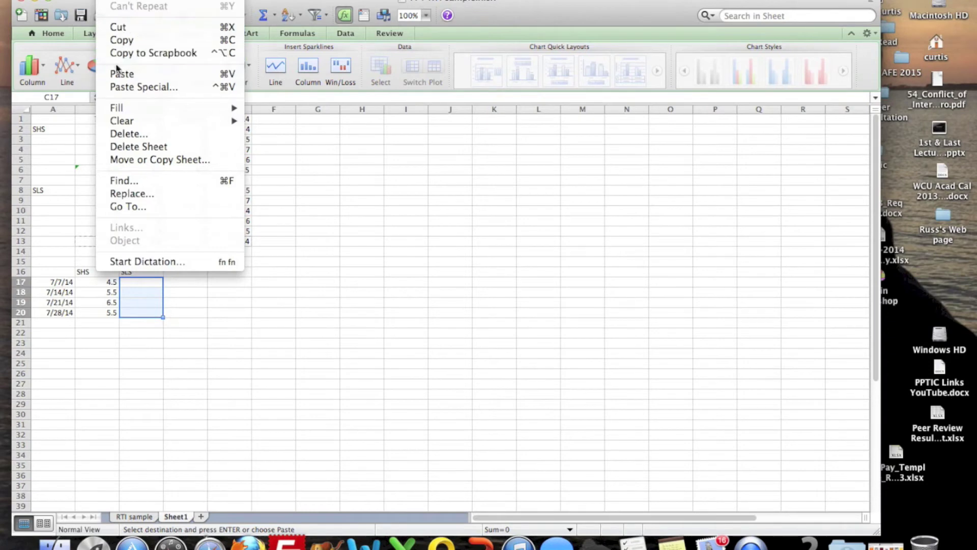
{"action": "left_click", "coordinate": [124, 87]}
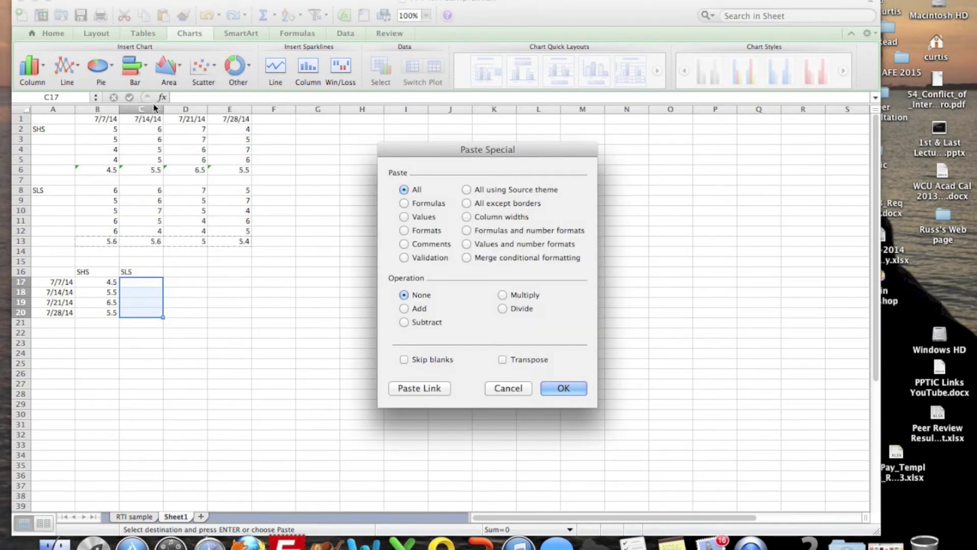
{"action": "left_click", "coordinate": [403, 216]}
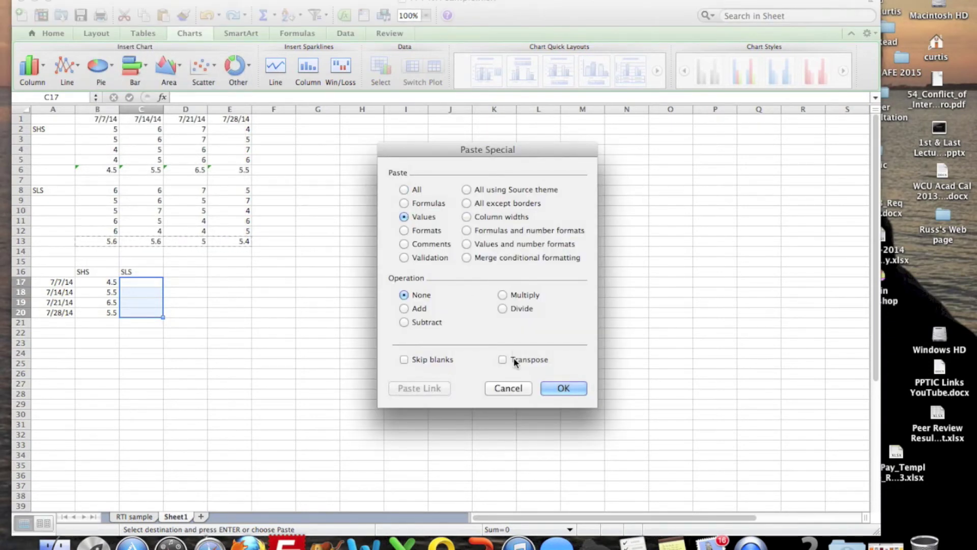
{"action": "left_click", "coordinate": [552, 388]}
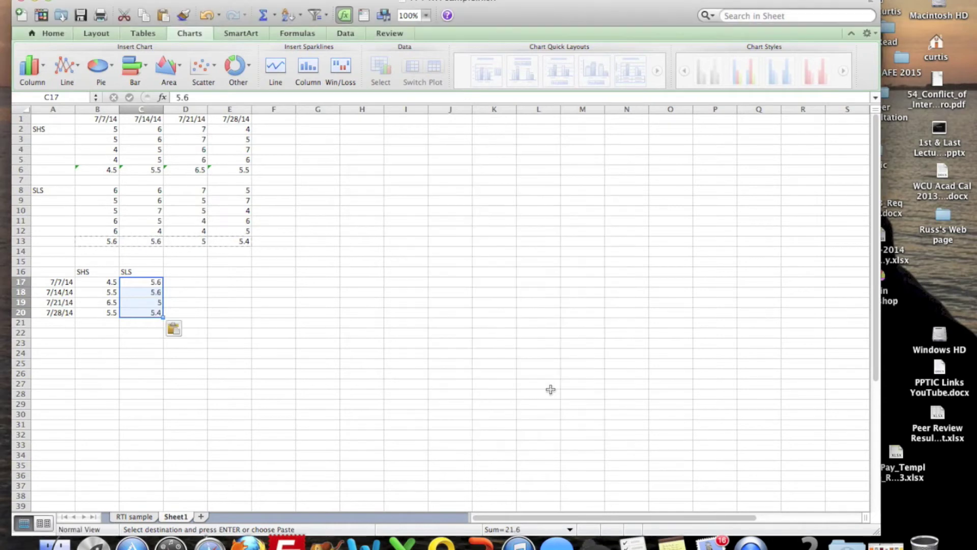
{"action": "left_click", "coordinate": [262, 270]}
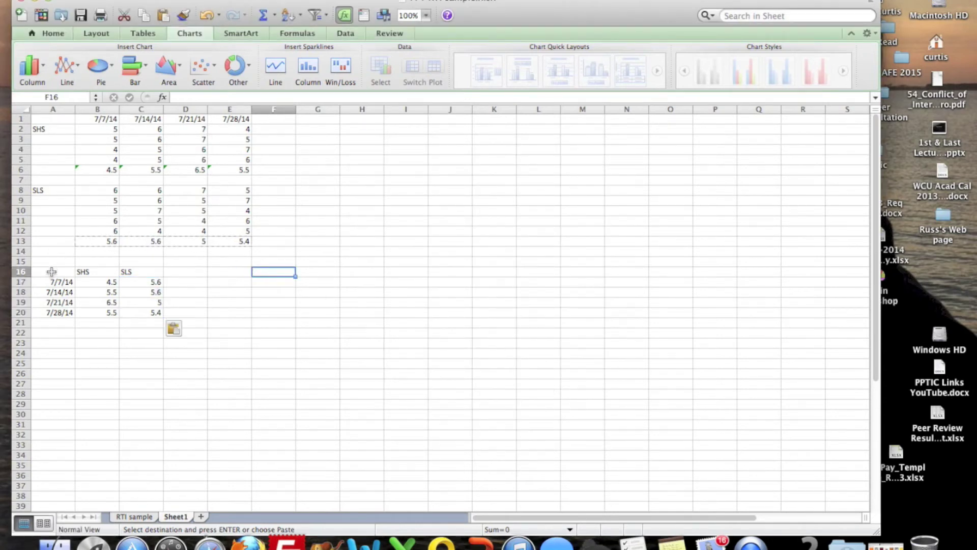
Select the summary table A16:C20 and insert a Smooth Marked Scatter chart.
{"action": "left_click_drag", "start_coordinate": [51, 272], "coordinate": [141, 309]}
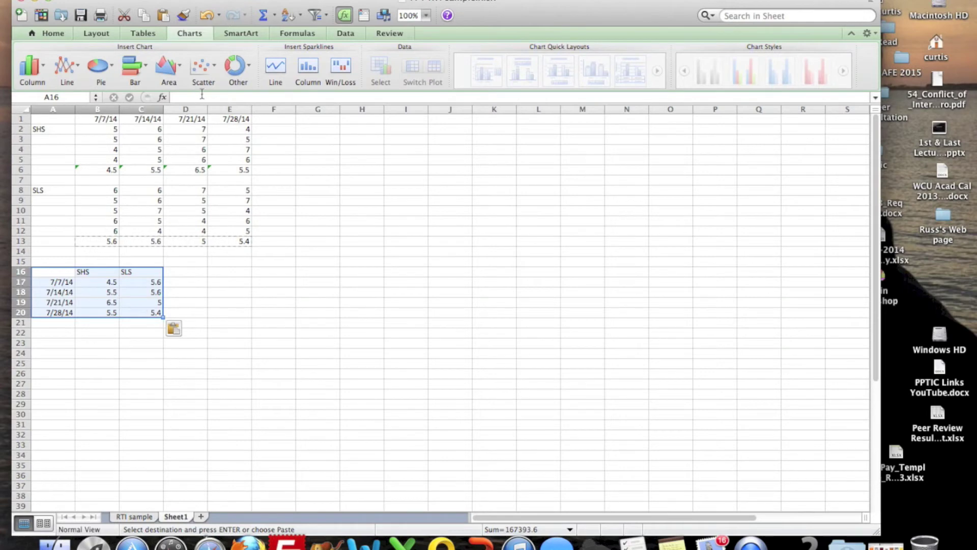
{"action": "left_click", "coordinate": [212, 72]}
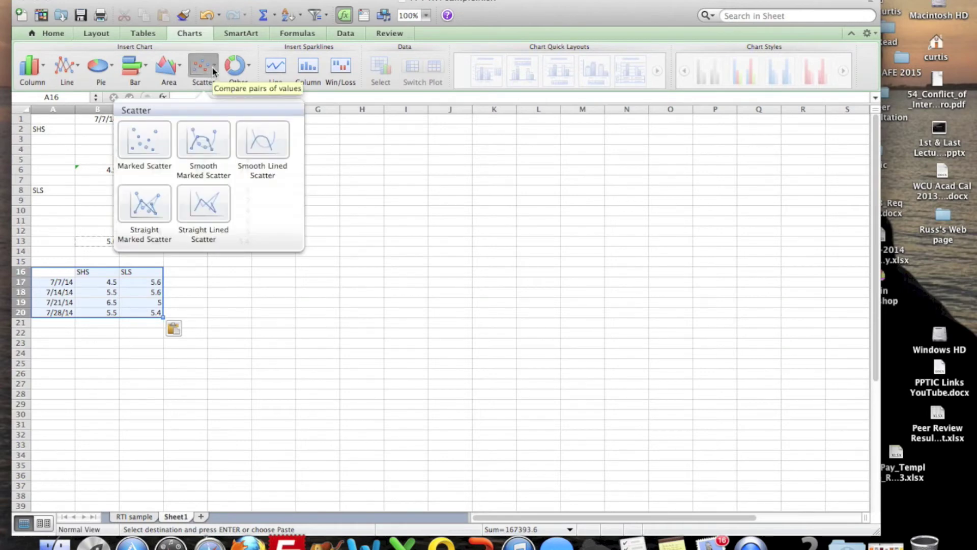
{"action": "left_click", "coordinate": [207, 142]}
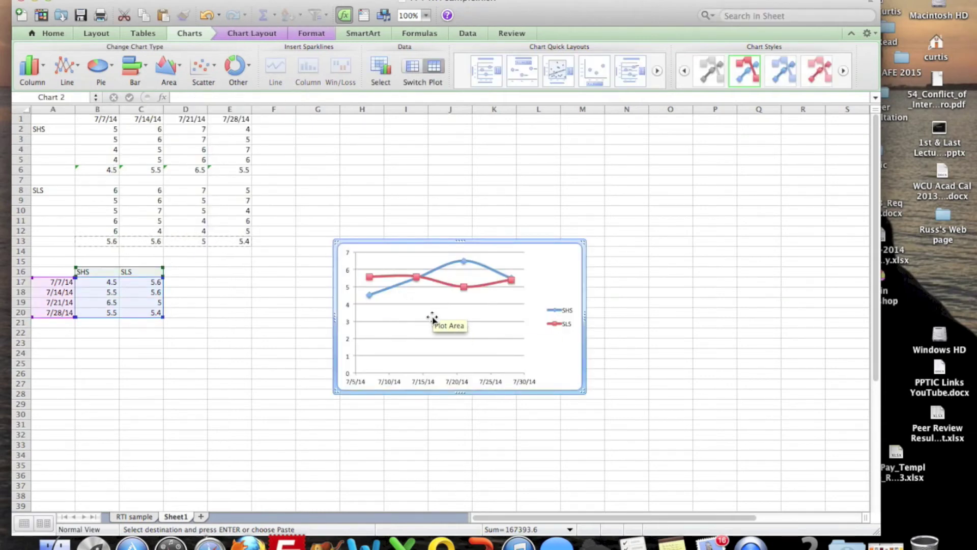
Apply Chart Quick Layout 1 for title placeholders and drag the corners to enlarge the chart.
{"action": "left_click", "coordinate": [498, 80]}
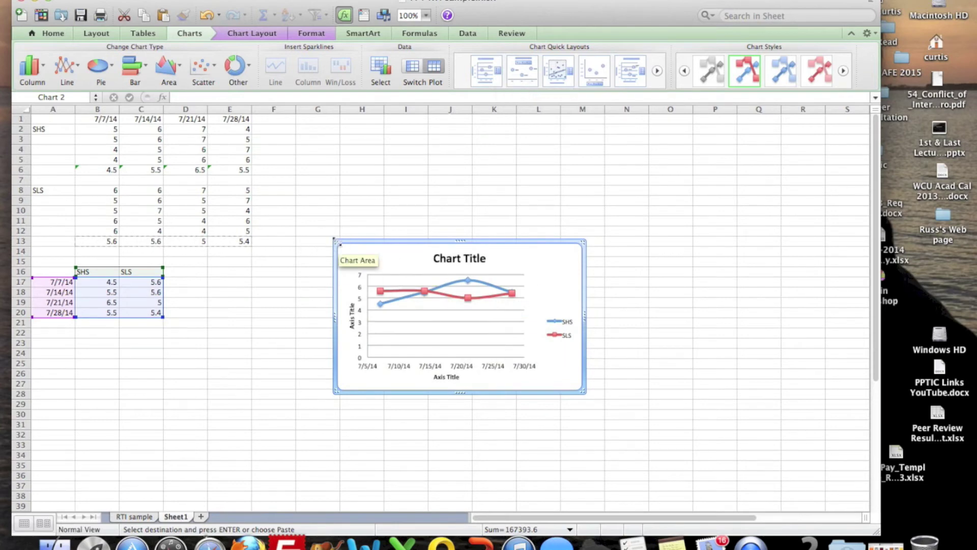
{"action": "left_click_drag", "start_coordinate": [336, 244], "coordinate": [275, 145]}
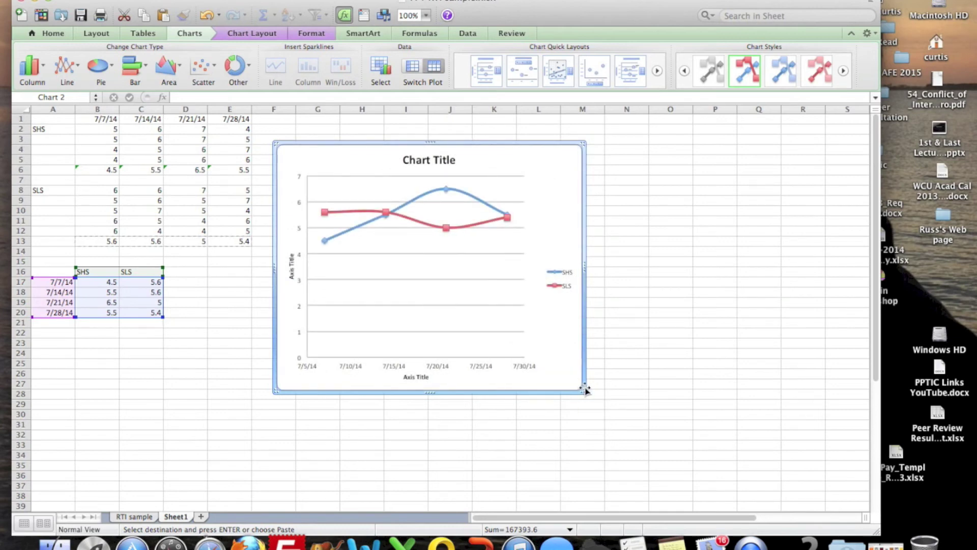
{"action": "left_click_drag", "start_coordinate": [583, 391], "coordinate": [653, 452]}
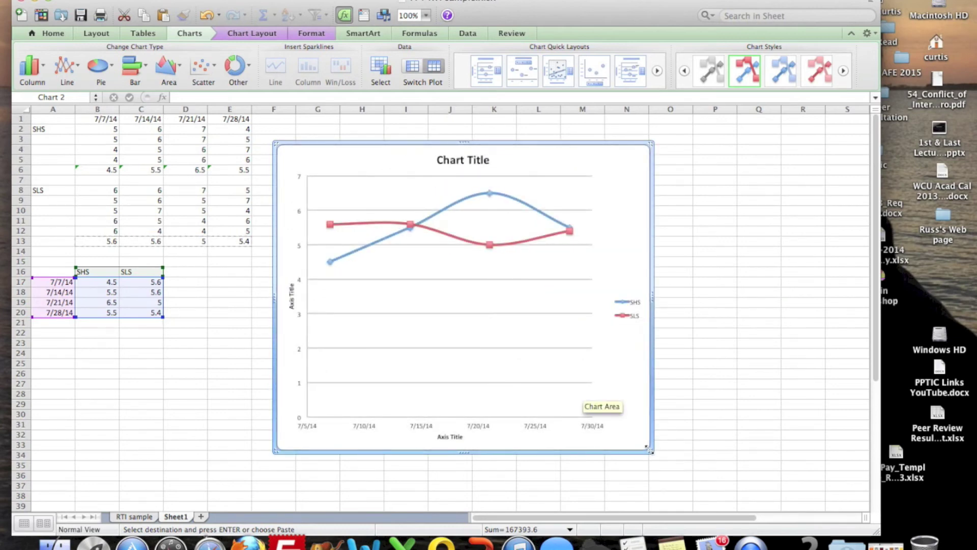
Enter 'PPT Response to Intervention' as chart title, 'Happiness' vertical axis, 'Dates' horizontal axis.
{"action": "left_click", "coordinate": [448, 160]}
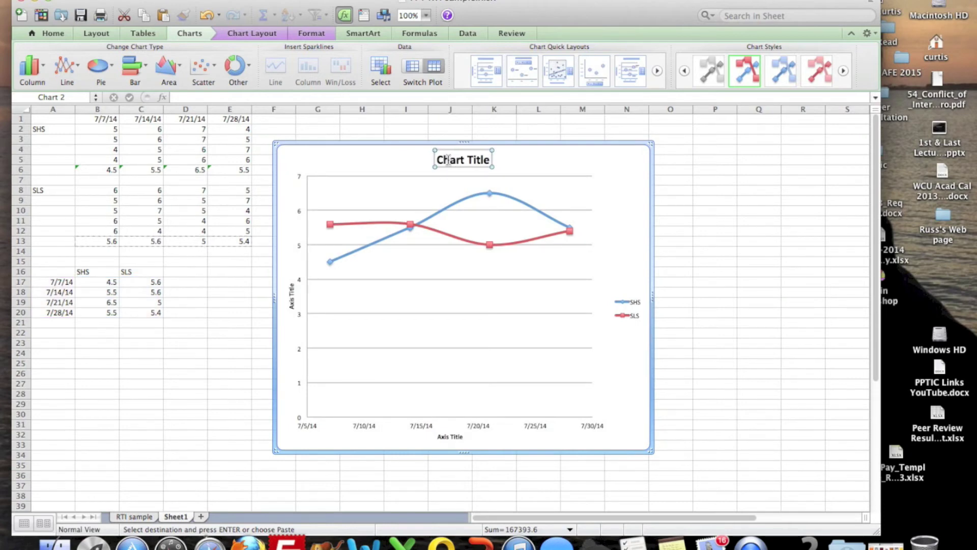
{"action": "type", "text": "PPT R"}
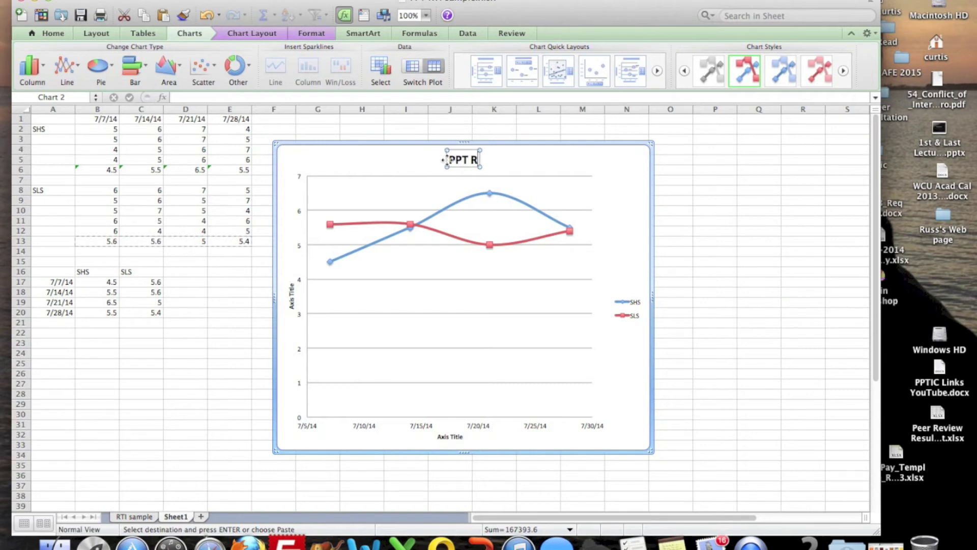
{"action": "type", "text": "esponse to"}
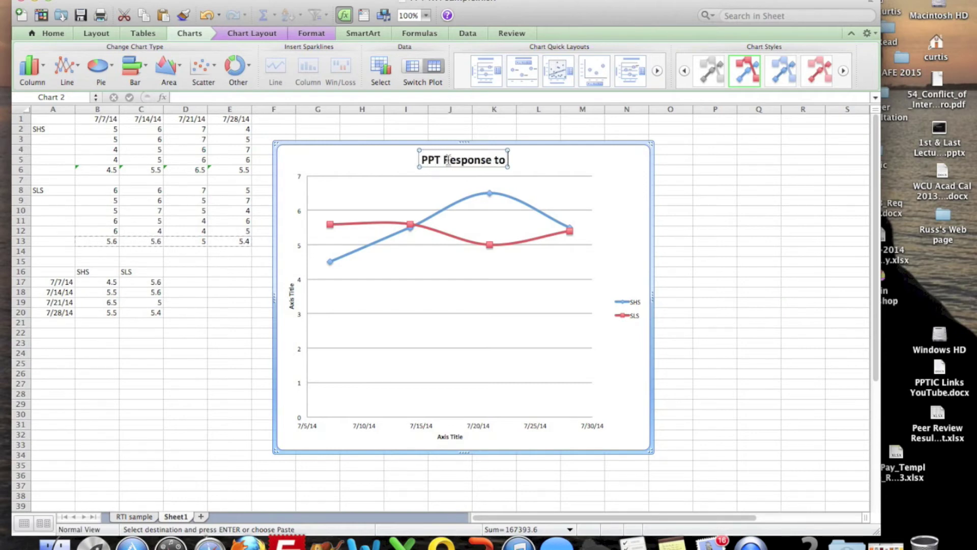
{"action": "type", "text": " Intervent"}
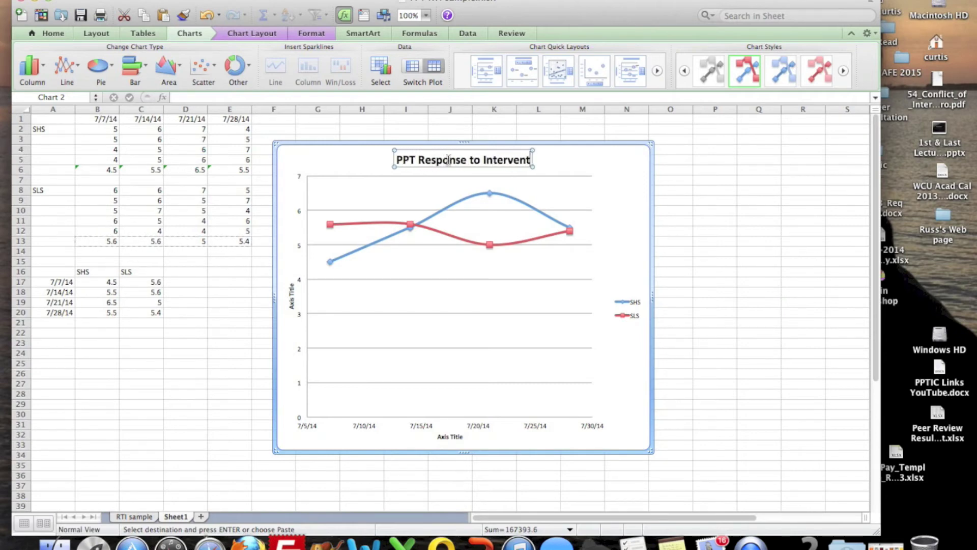
{"action": "type", "text": "ion"}
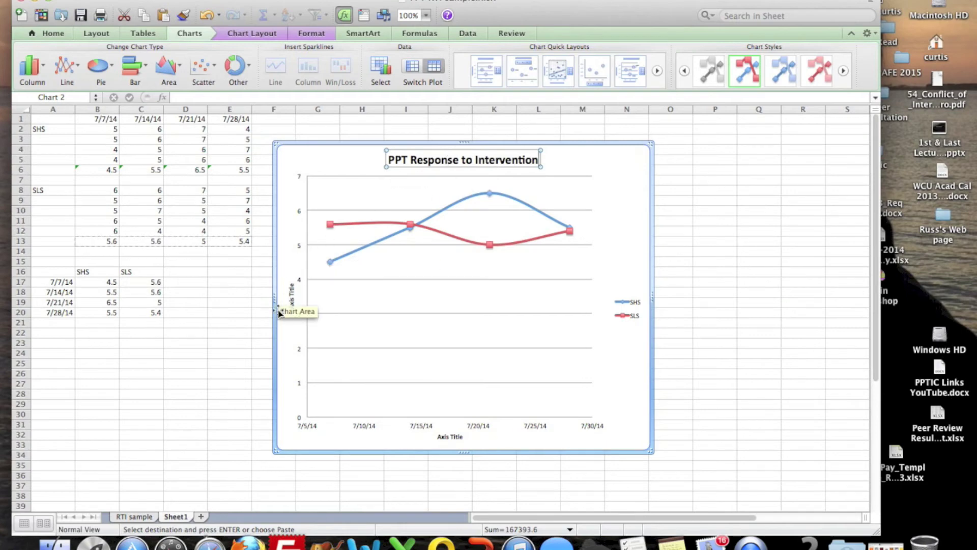
{"action": "left_click", "coordinate": [292, 296]}
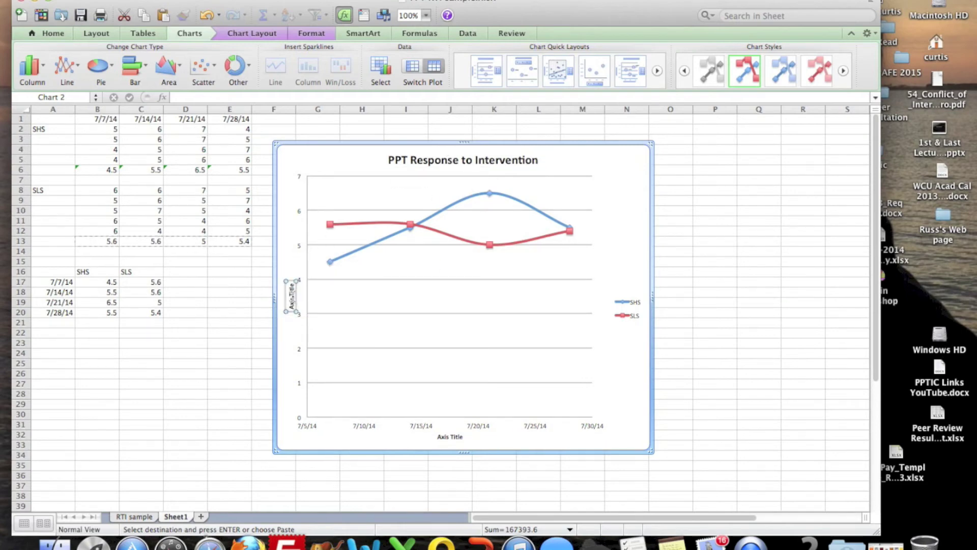
{"action": "type", "text": "Happiness"}
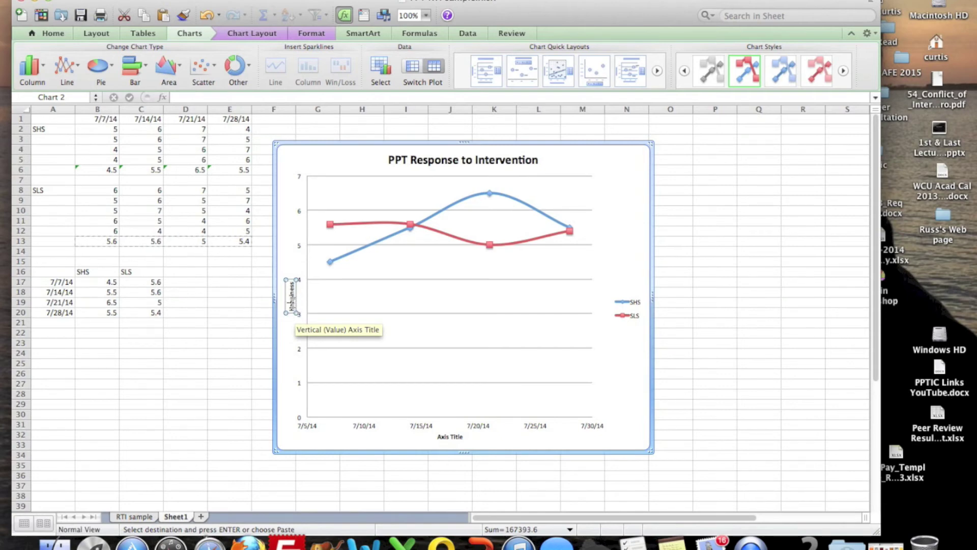
{"action": "left_click", "coordinate": [449, 436]}
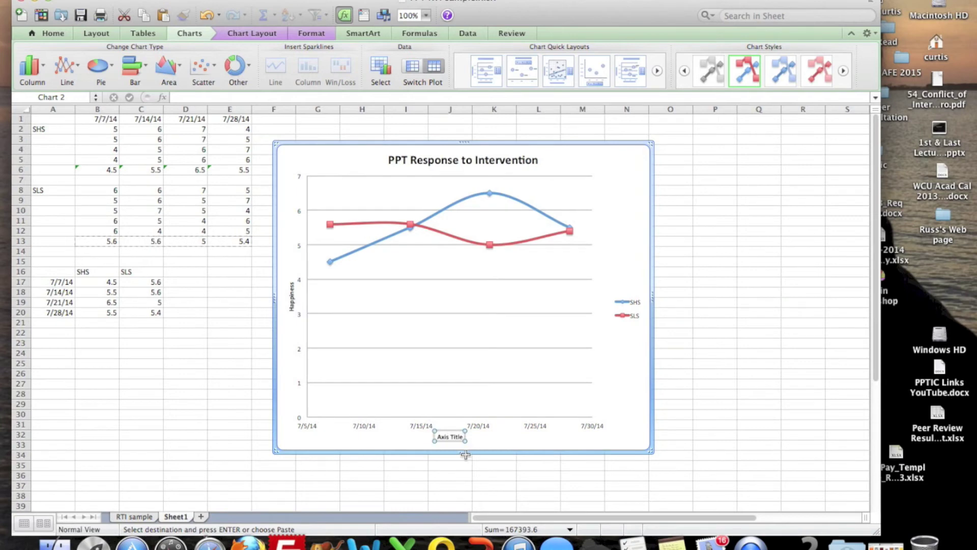
{"action": "type", "text": "Dates"}
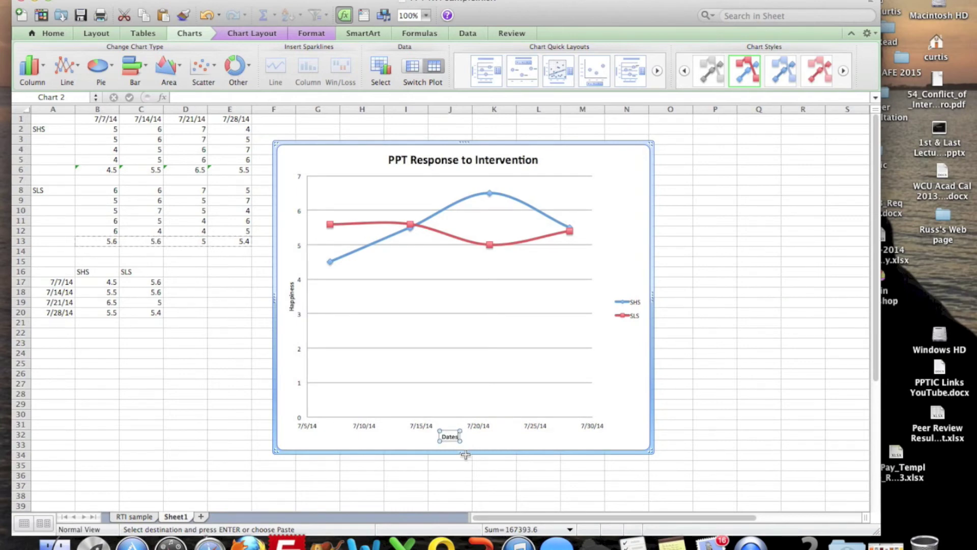